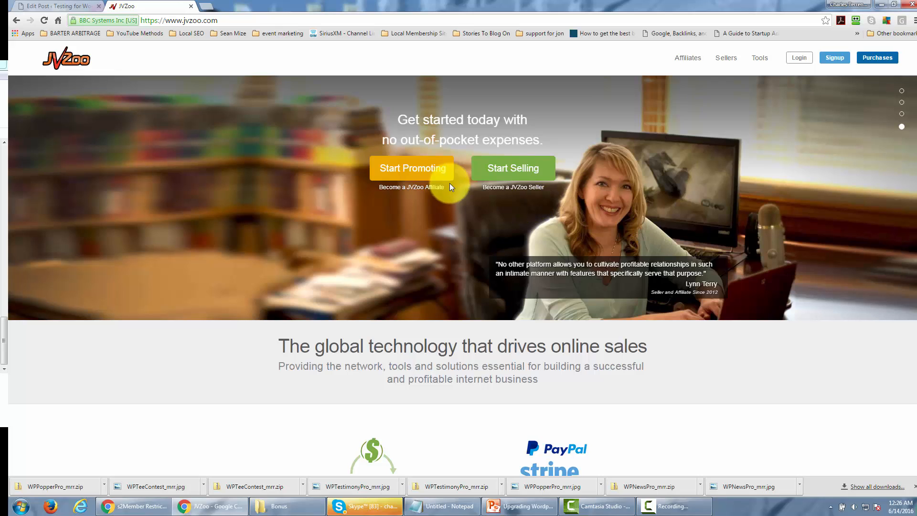
# Go to the JVZoo Sellers Dashboard and start adding a new product
pyautogui.click(507, 171)
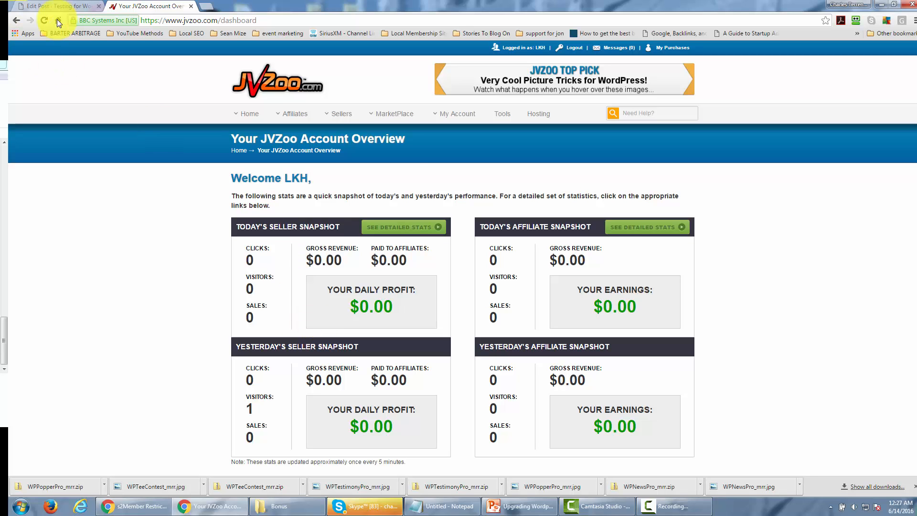
pyautogui.moveTo(342, 114)
pyautogui.click(342, 151)
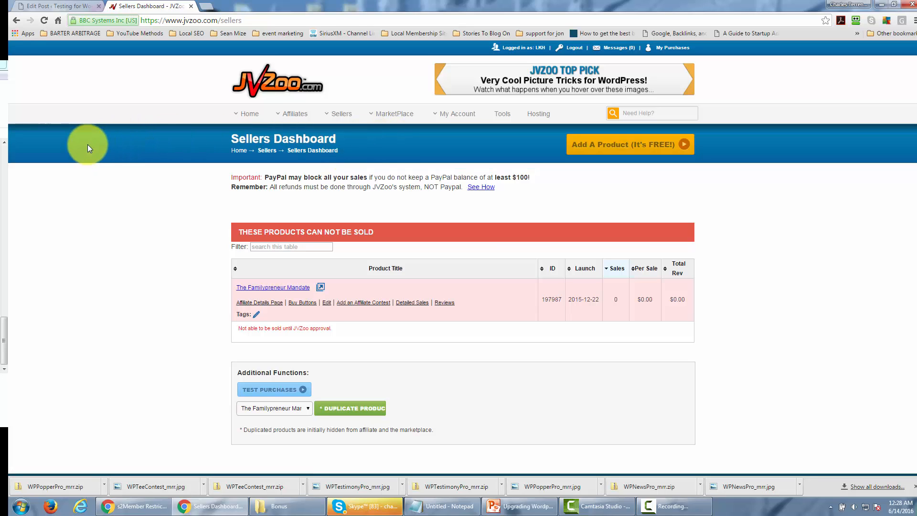
pyautogui.click(571, 144)
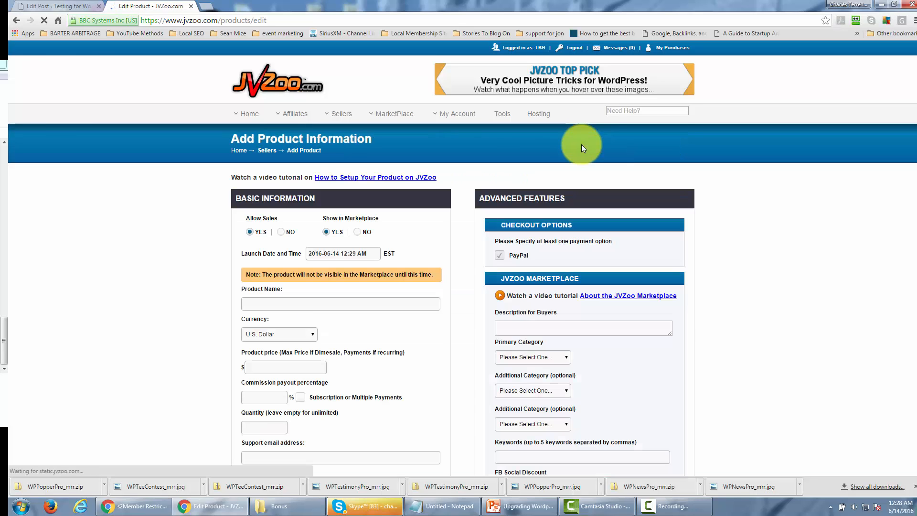
# Set the new product's Show in Marketplace option to No
pyautogui.scroll(-1, 255, 151)
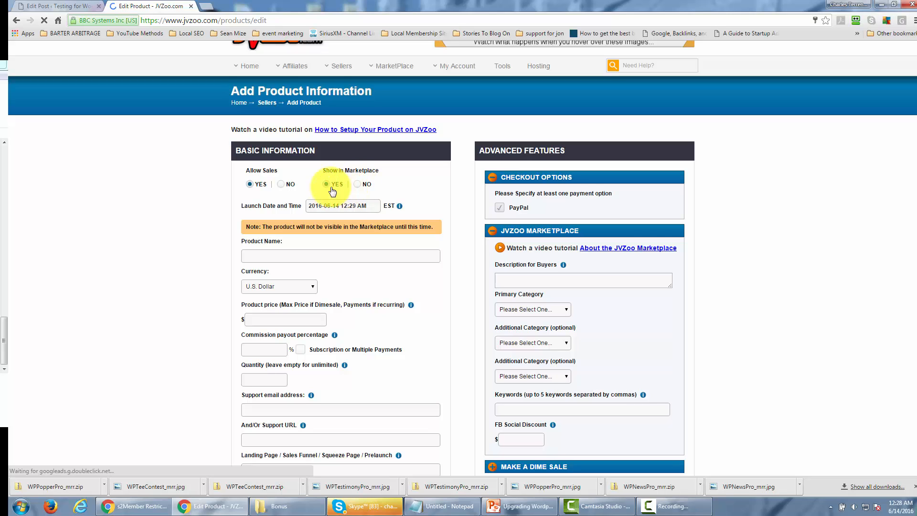
pyautogui.click(360, 186)
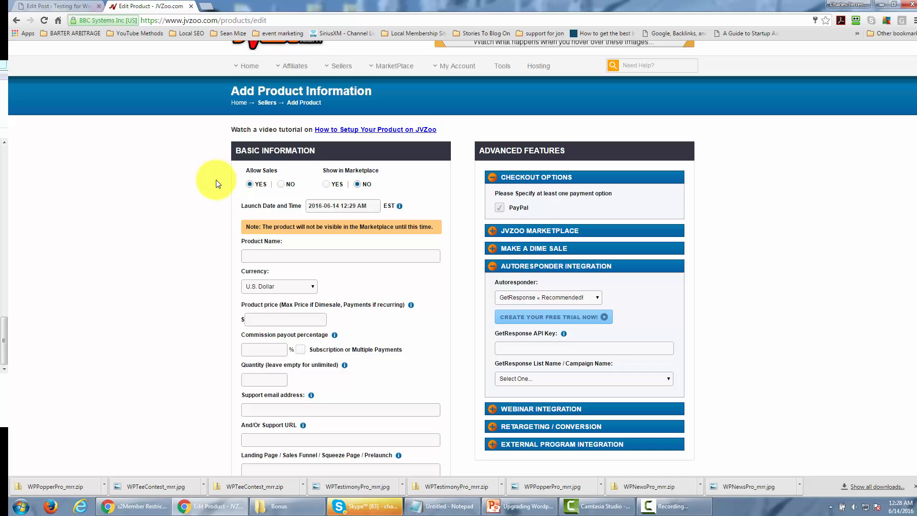
# Review the basic information fields for product name, price, commission, support contact, landing page and sales page URL
pyautogui.scroll(-1, 217, 184)
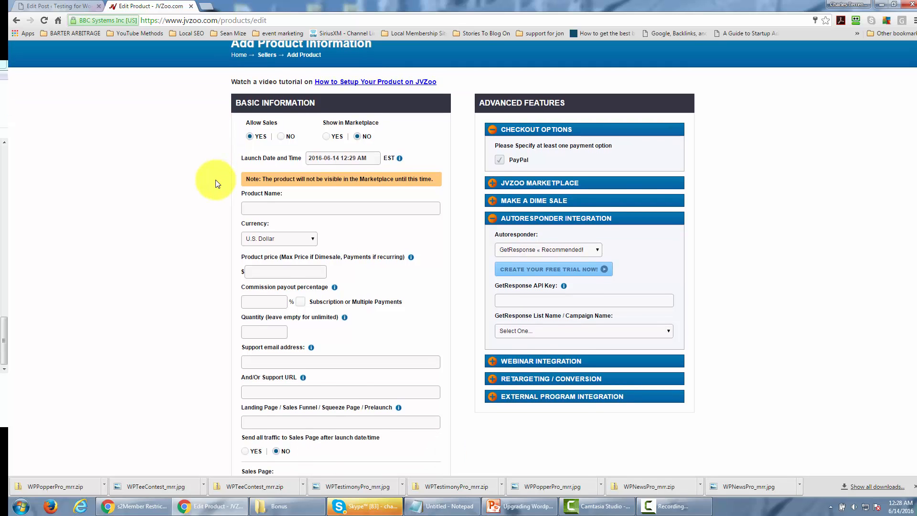
pyautogui.scroll(-1, 217, 184)
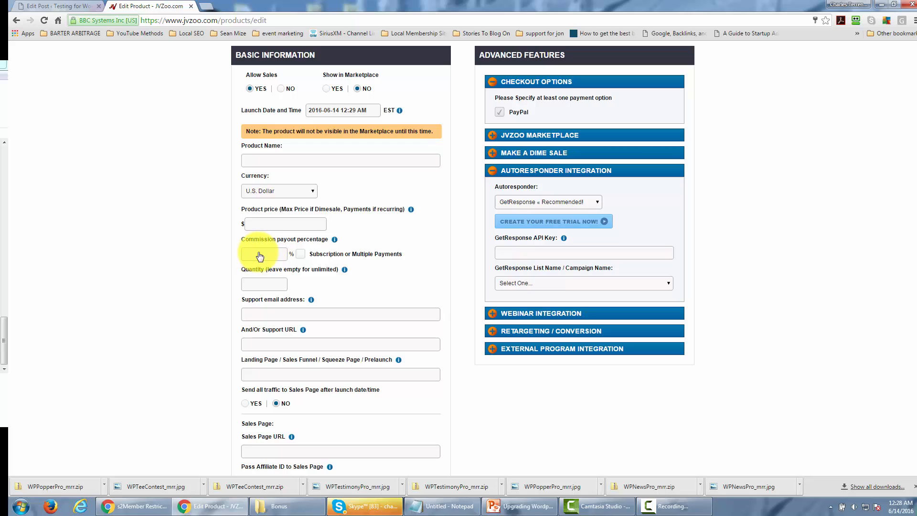
pyautogui.scroll(-1, 226, 247)
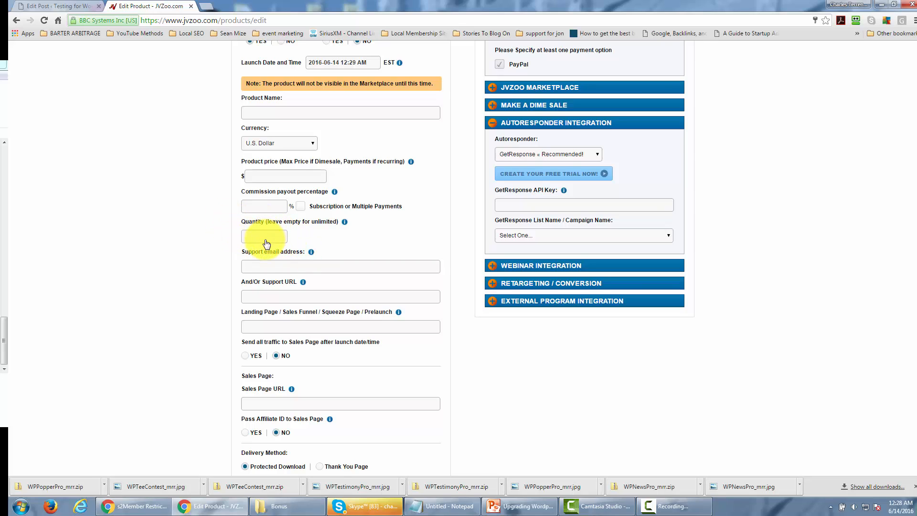
pyautogui.scroll(-1, 269, 240)
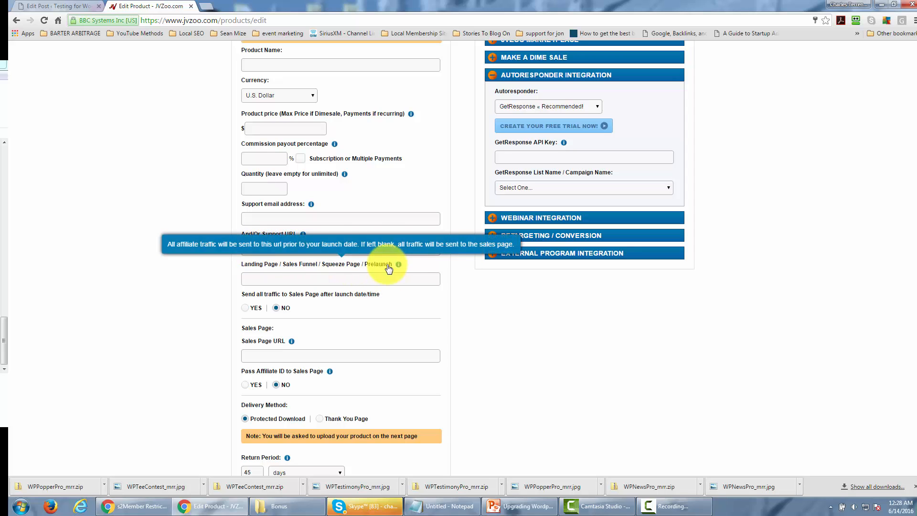
pyautogui.scroll(-1, 483, 365)
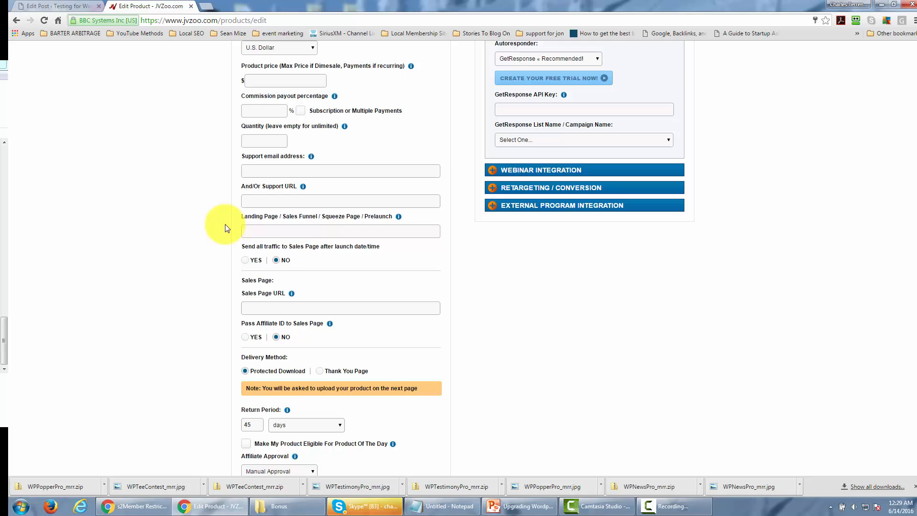
pyautogui.scroll(-3, 226, 229)
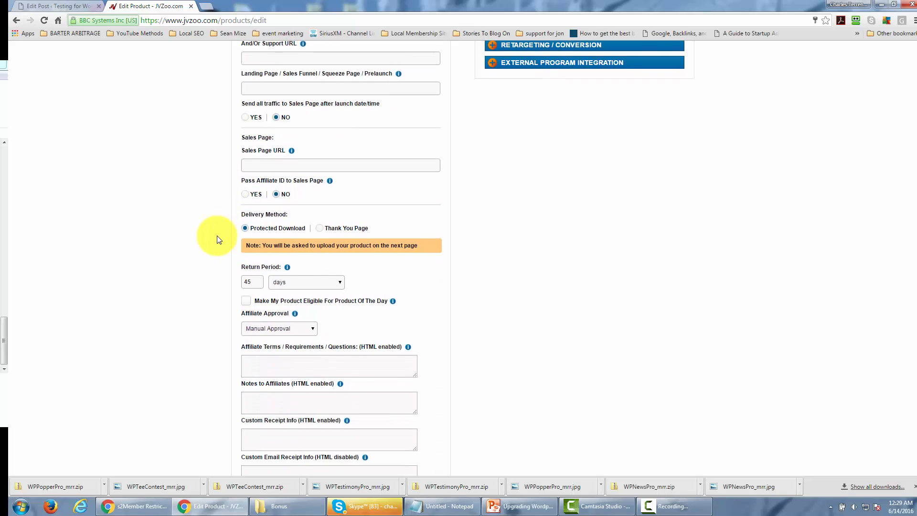
pyautogui.scroll(1, 217, 236)
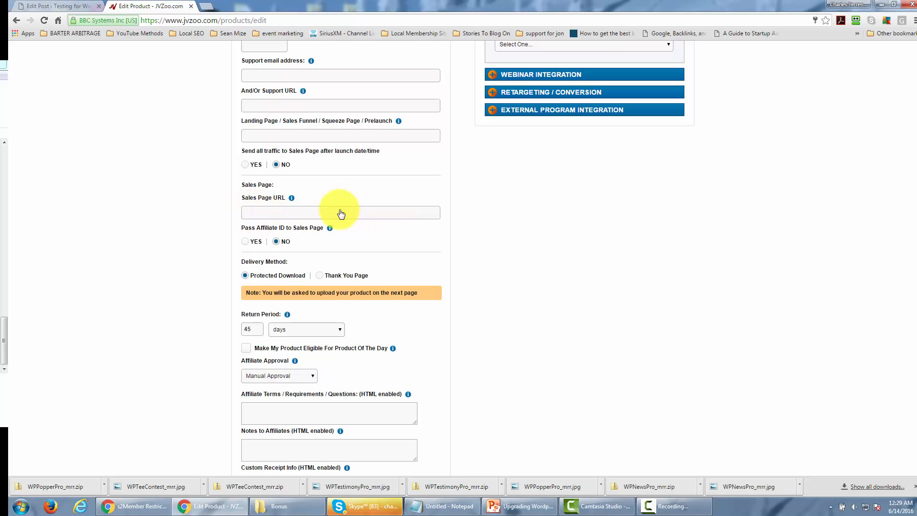
pyautogui.scroll(-1, 307, 191)
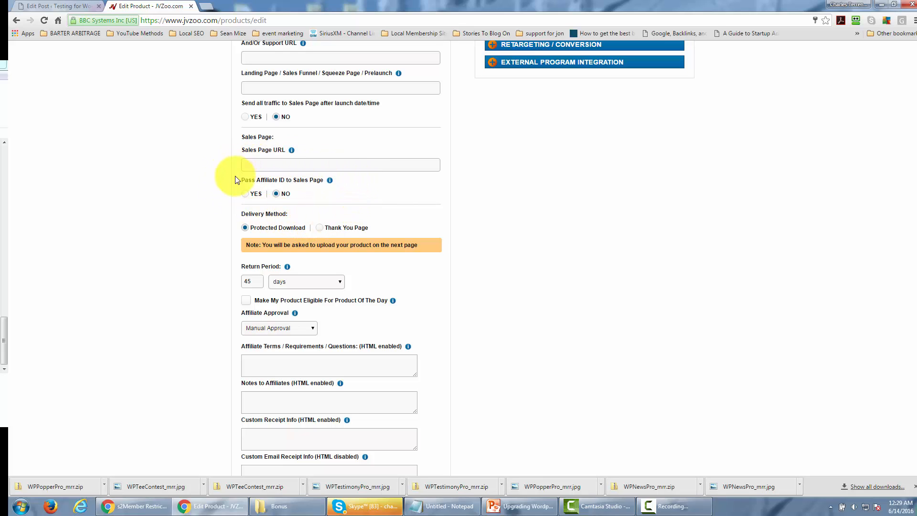
# Set the product's delivery method to Thank You Page
pyautogui.scroll(-1, 208, 179)
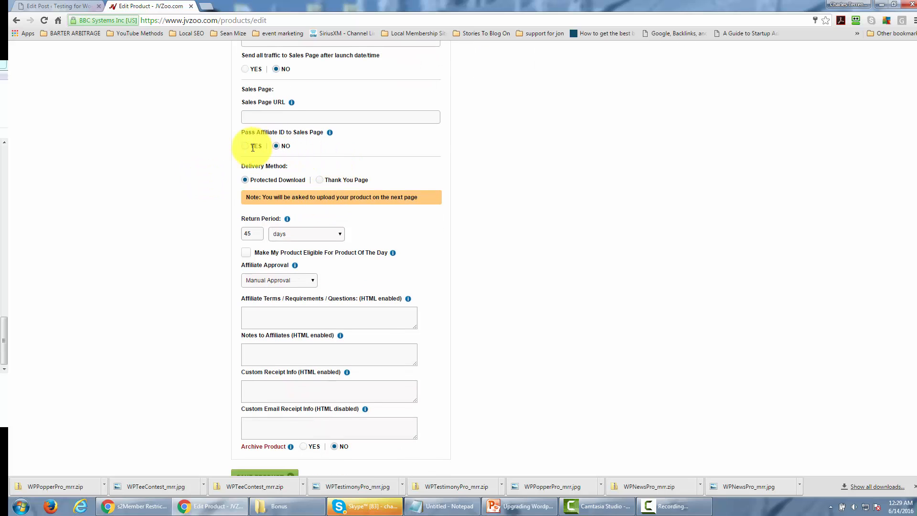
pyautogui.click(319, 181)
pyautogui.scroll(-1, 257, 185)
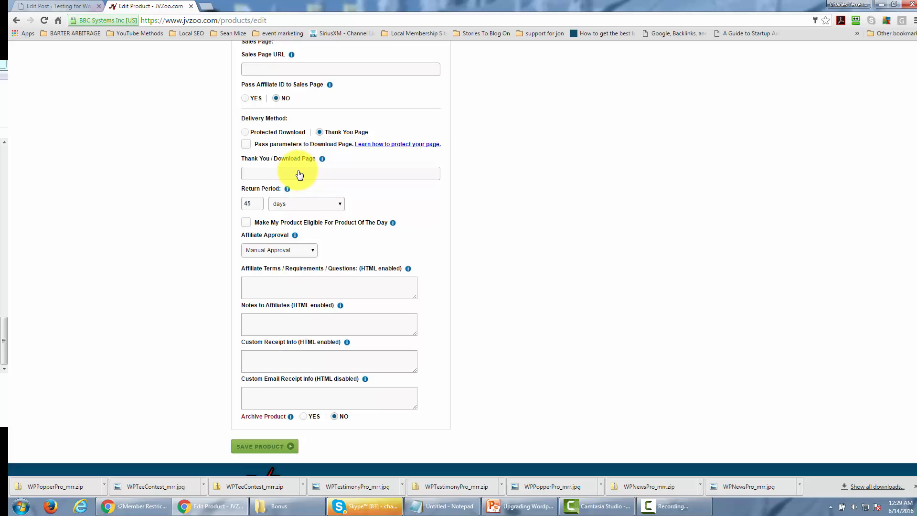
# Examine the return period, affiliate approval, affiliate terms and notes, and custom receipt fields
pyautogui.scroll(-1, 301, 177)
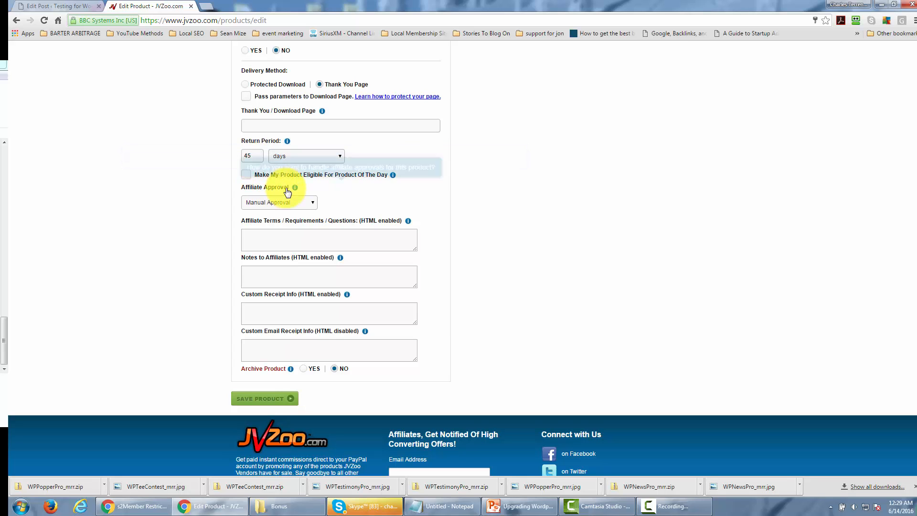
pyautogui.scroll(1, 289, 210)
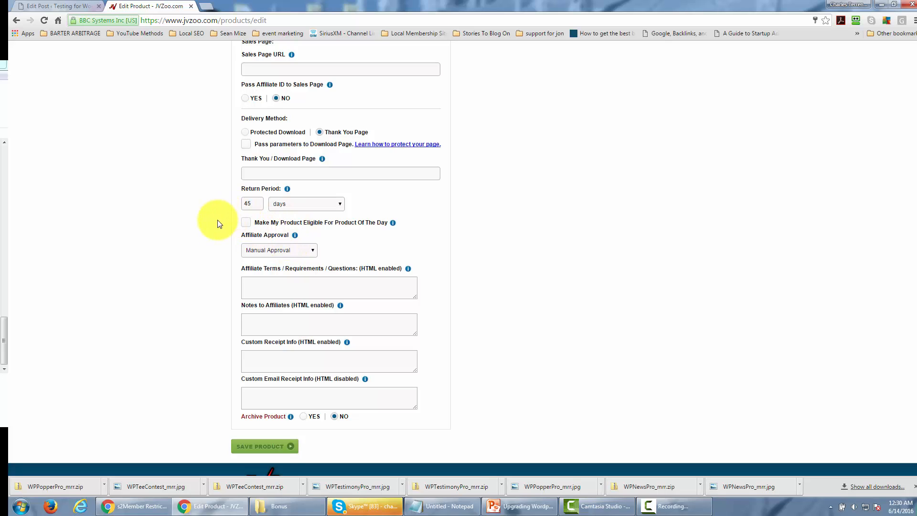
pyautogui.scroll(-1, 218, 224)
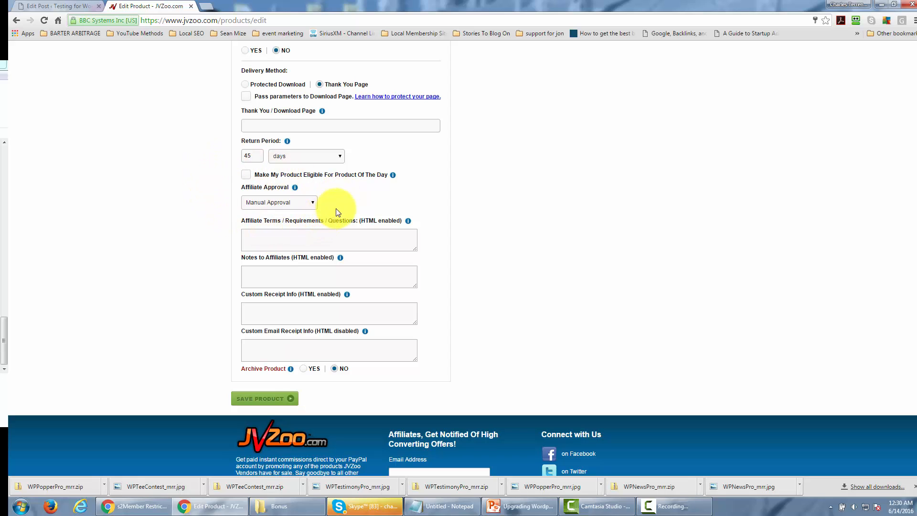
pyautogui.moveTo(294, 222)
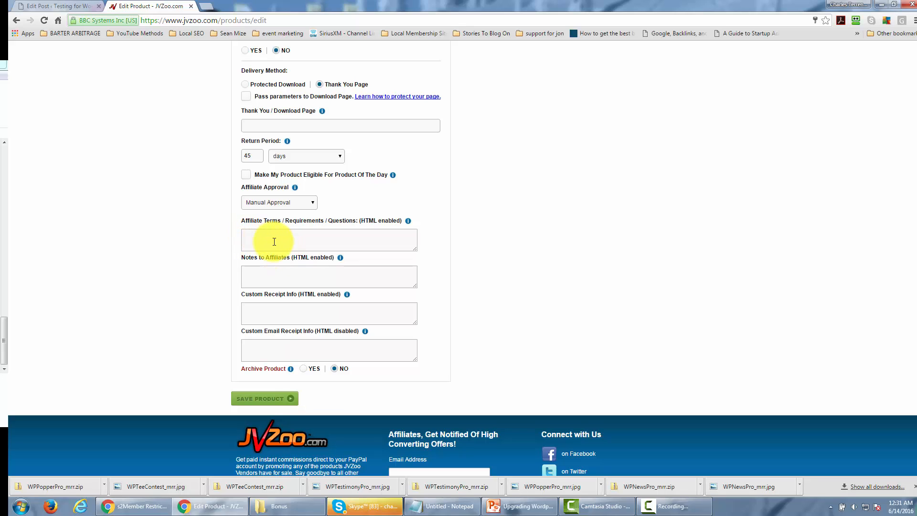
pyautogui.click(278, 270)
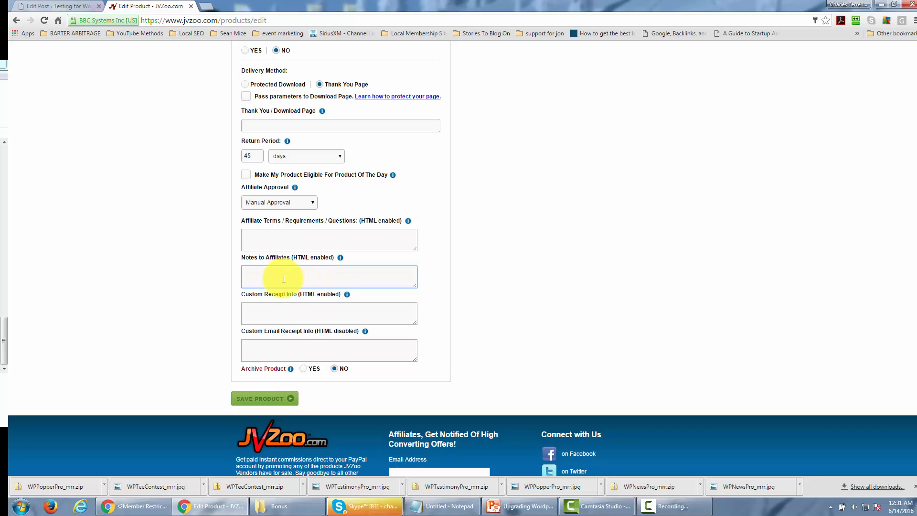
pyautogui.scroll(-1, 284, 278)
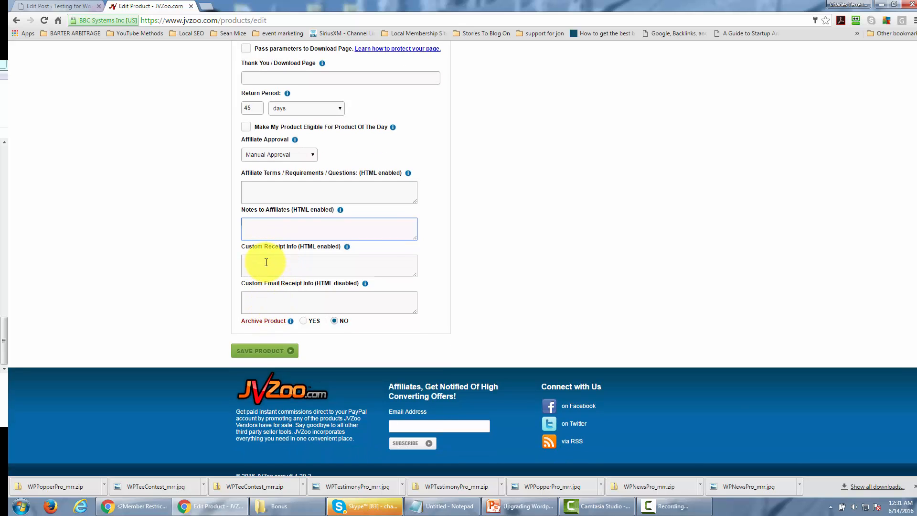
pyautogui.click(266, 263)
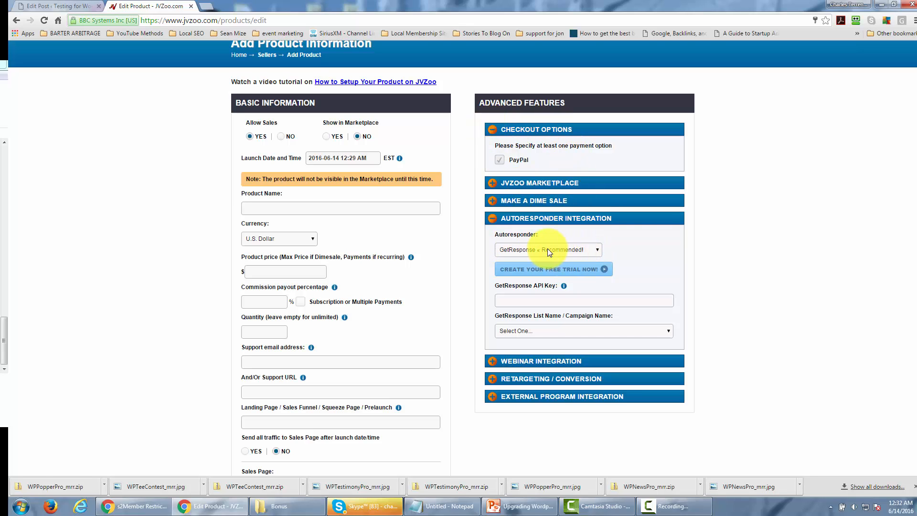
# View the available autoresponder choices and expand the Webinar Integration settings
pyautogui.click(597, 251)
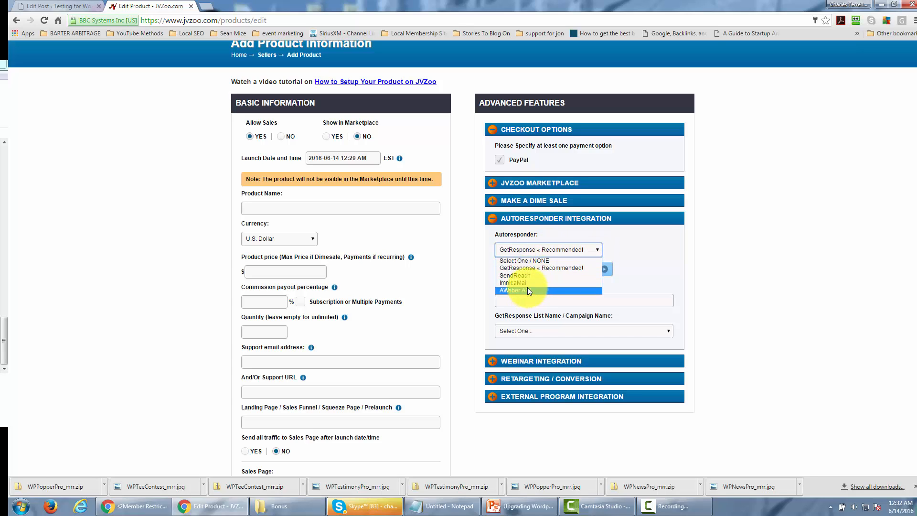
pyautogui.click(621, 236)
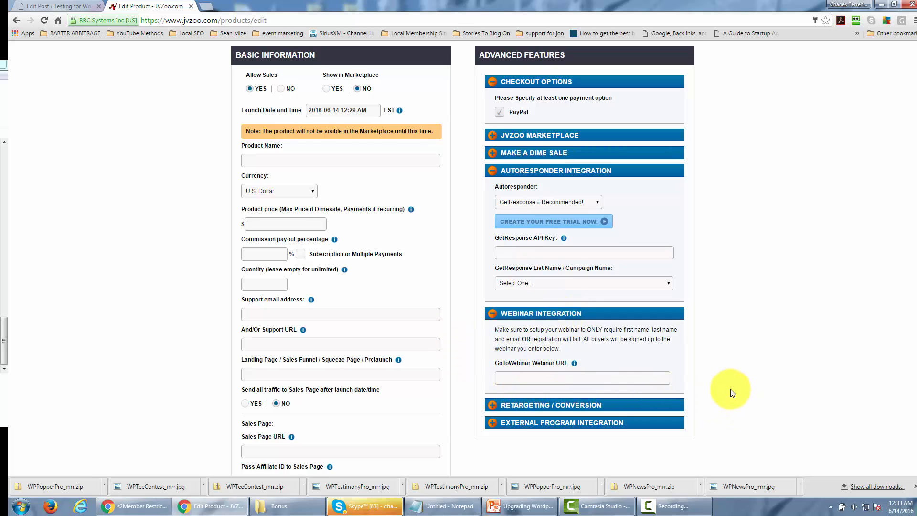
# Expand the Retargeting / Conversion settings and examine the retargeting and conversion script options
pyautogui.scroll(-2, 724, 392)
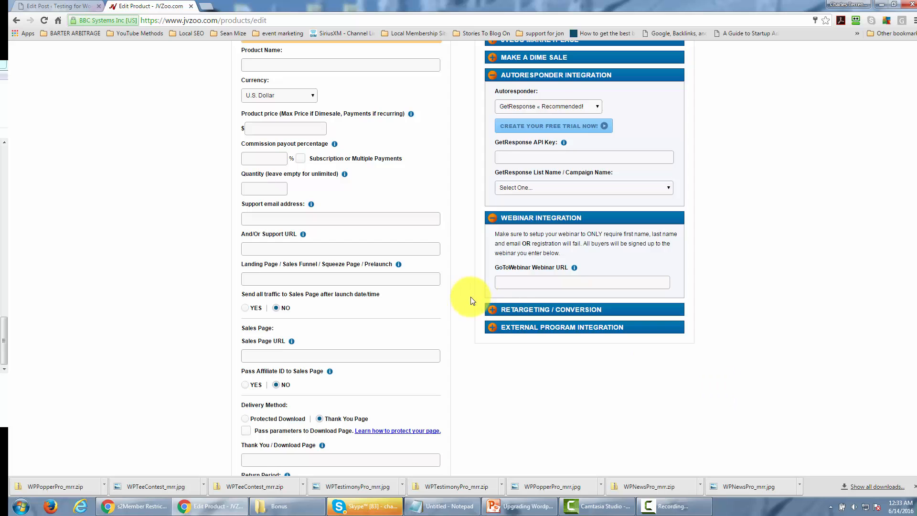
pyautogui.click(487, 310)
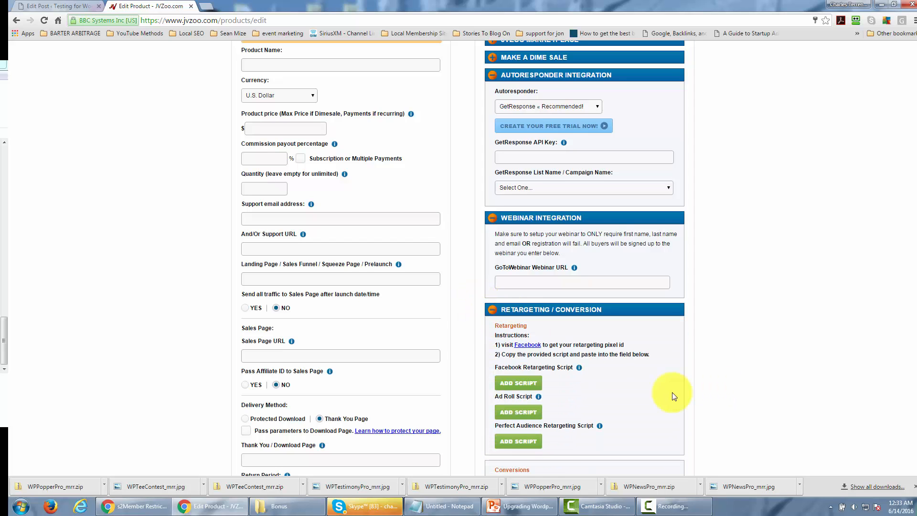
pyautogui.scroll(-2, 672, 394)
pyautogui.scroll(-2, 669, 391)
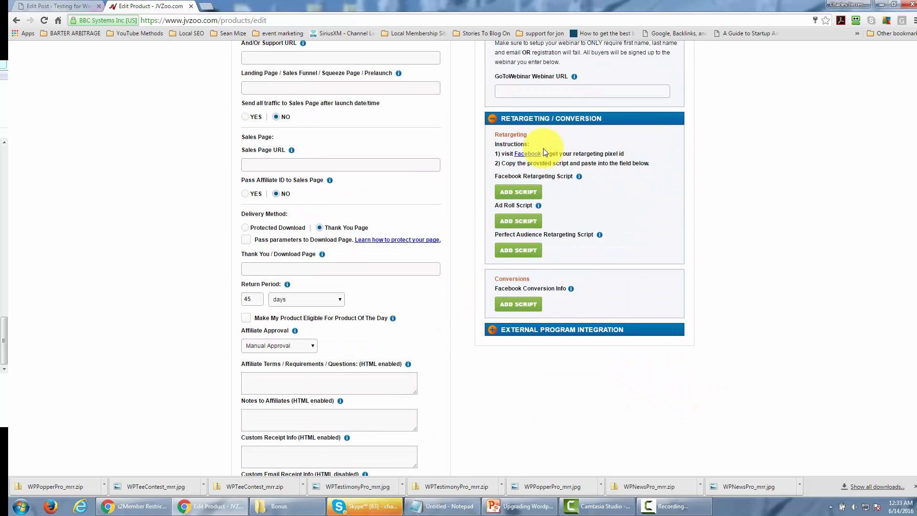
pyautogui.moveTo(598, 234)
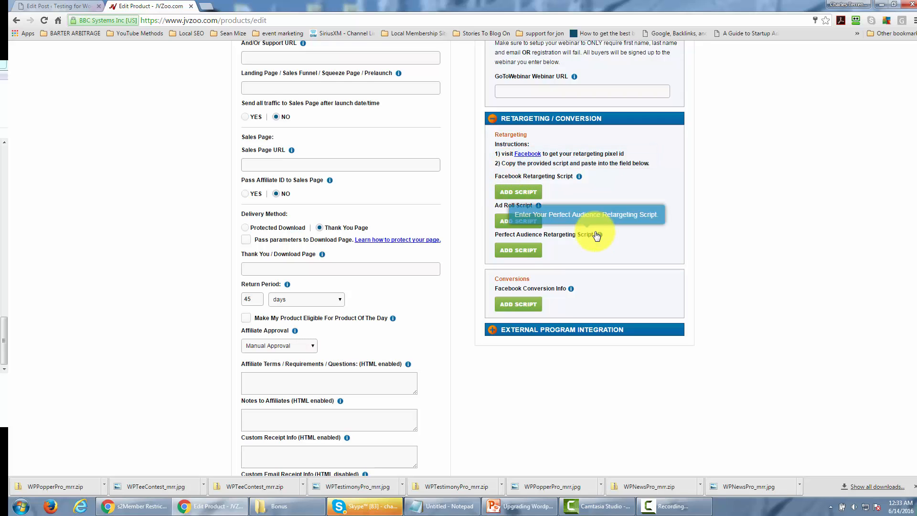
# Expand the External Program Integration settings and review its four methods through to the s2Member integration fields
pyautogui.click(603, 330)
pyautogui.scroll(-2, 603, 292)
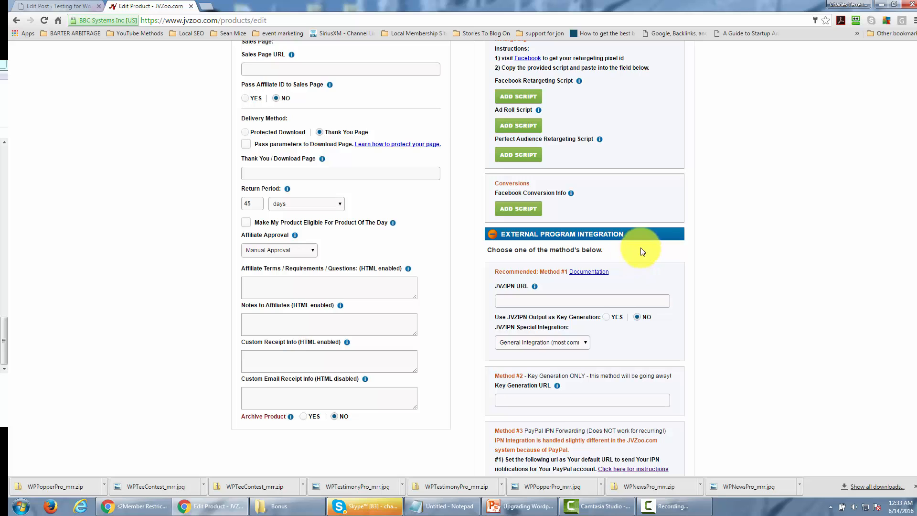
pyautogui.scroll(-2, 658, 349)
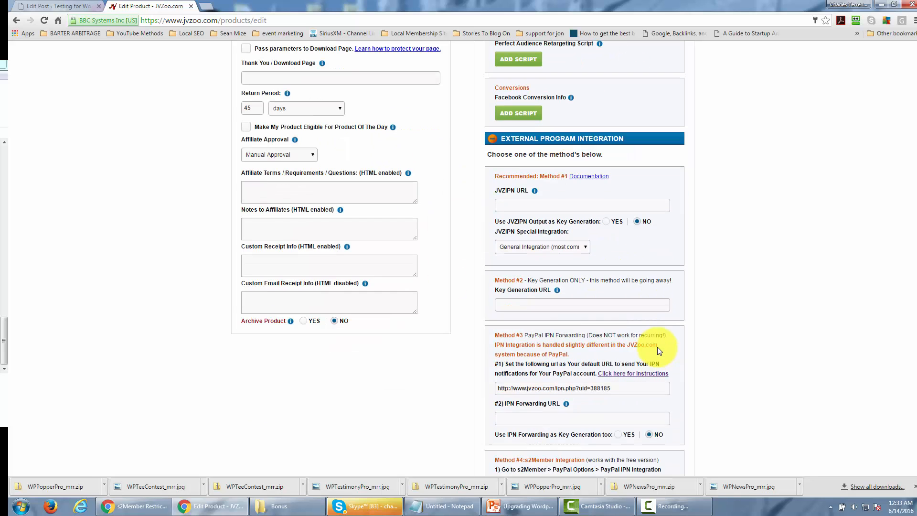
pyautogui.scroll(1, 651, 339)
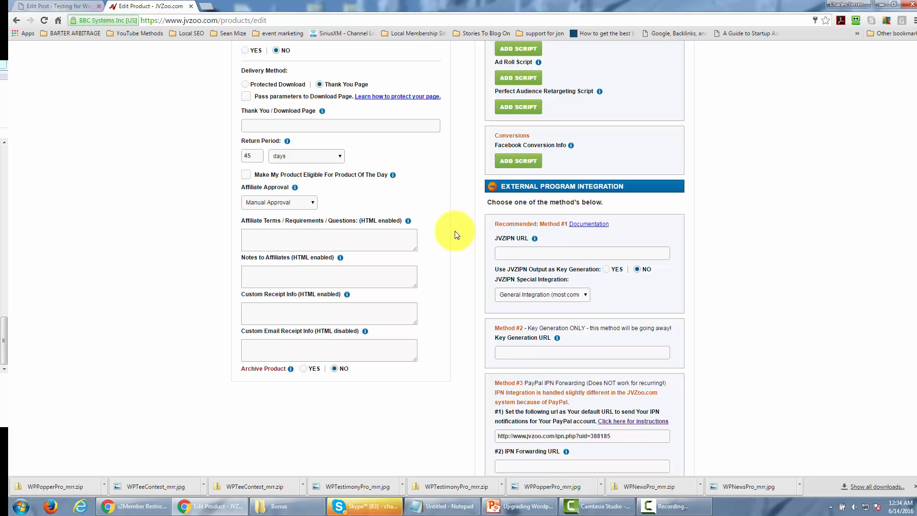
pyautogui.scroll(-7, 455, 234)
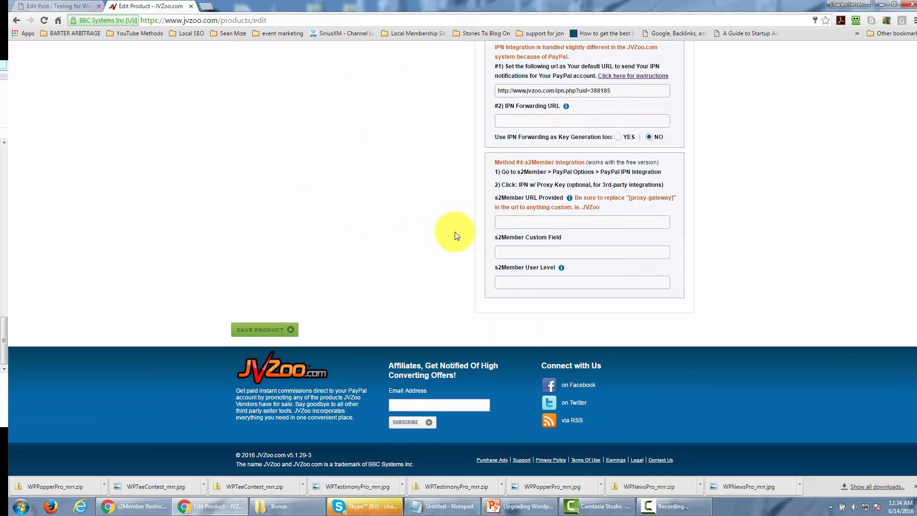
pyautogui.scroll(5, 456, 237)
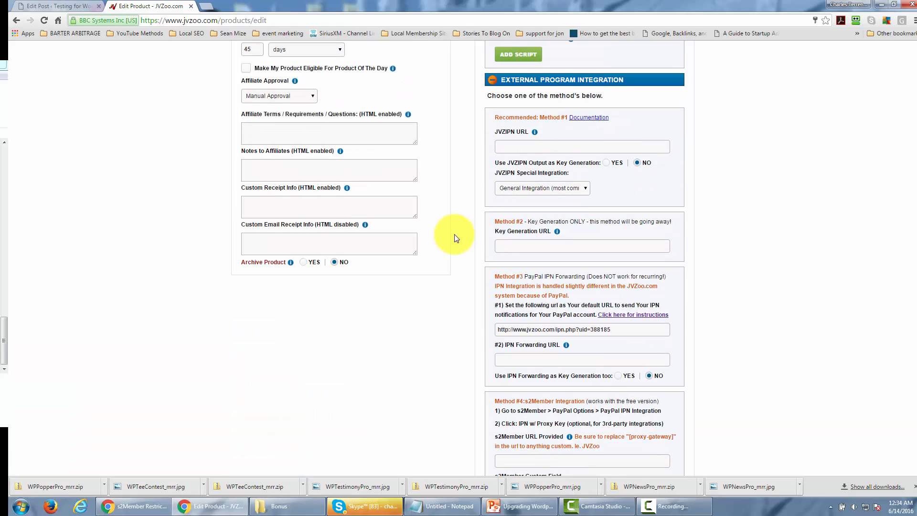
pyautogui.scroll(1, 456, 236)
pyautogui.scroll(-5, 436, 242)
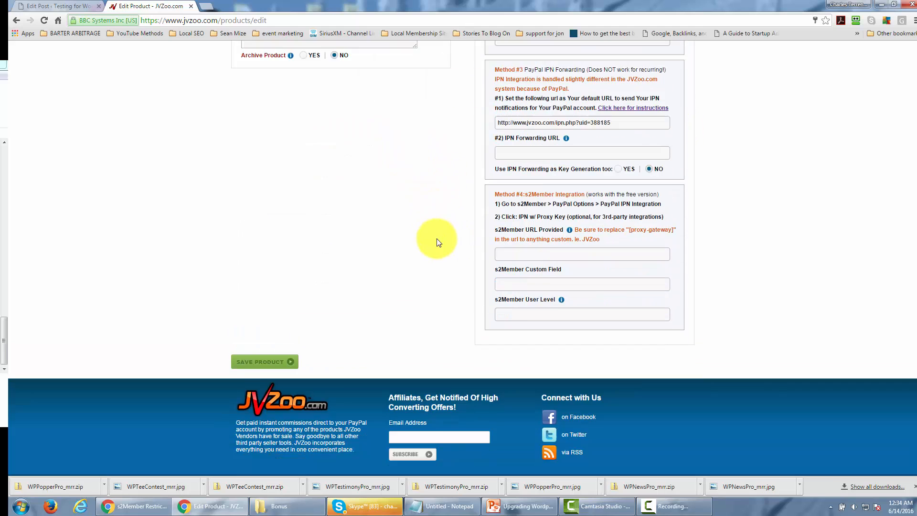
pyautogui.scroll(-1, 437, 242)
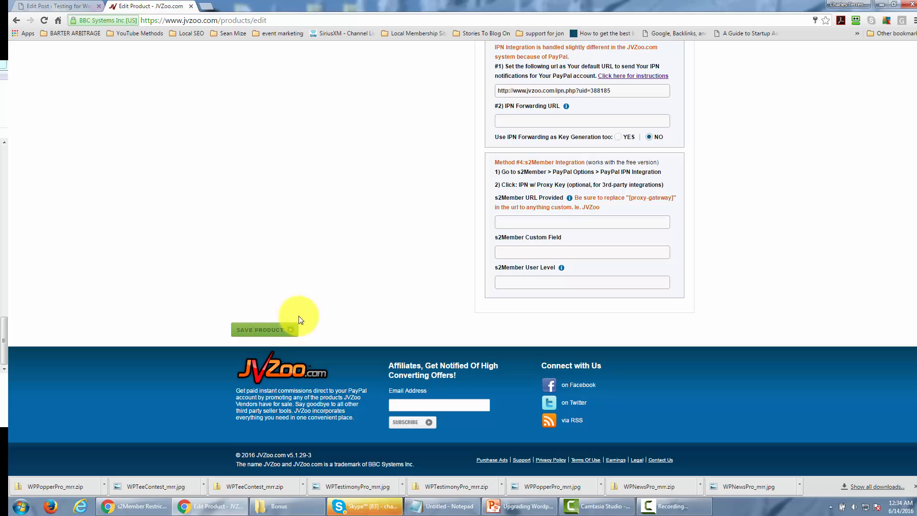